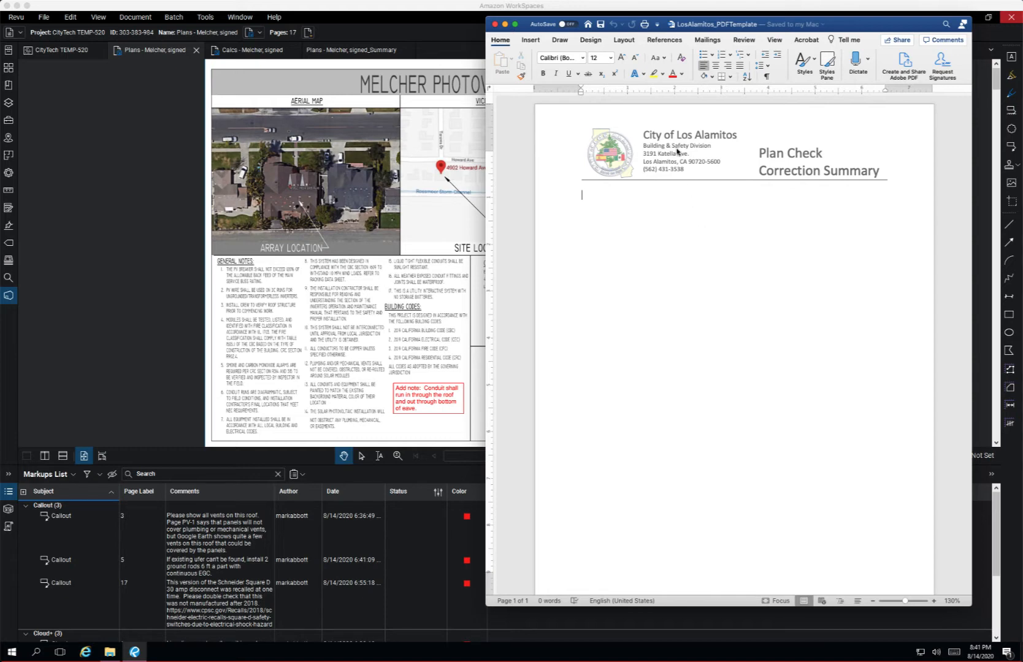
Return to the marked-up plans in Revu with the Markups List panel showing.
{"action": "double_click", "coordinate": [629, 122]}
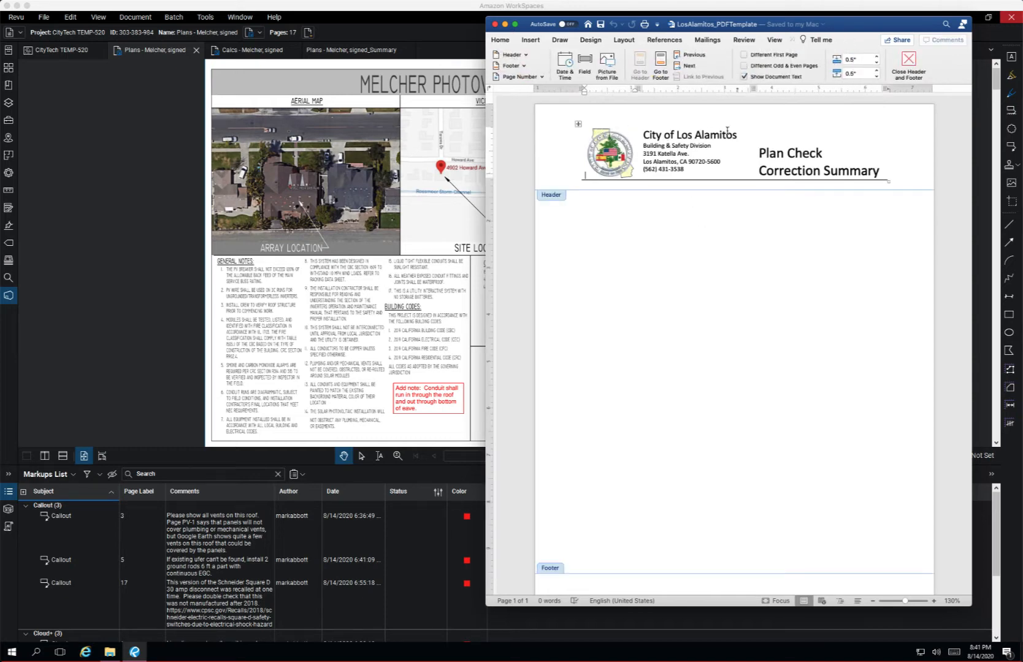
{"action": "double_click", "coordinate": [675, 221]}
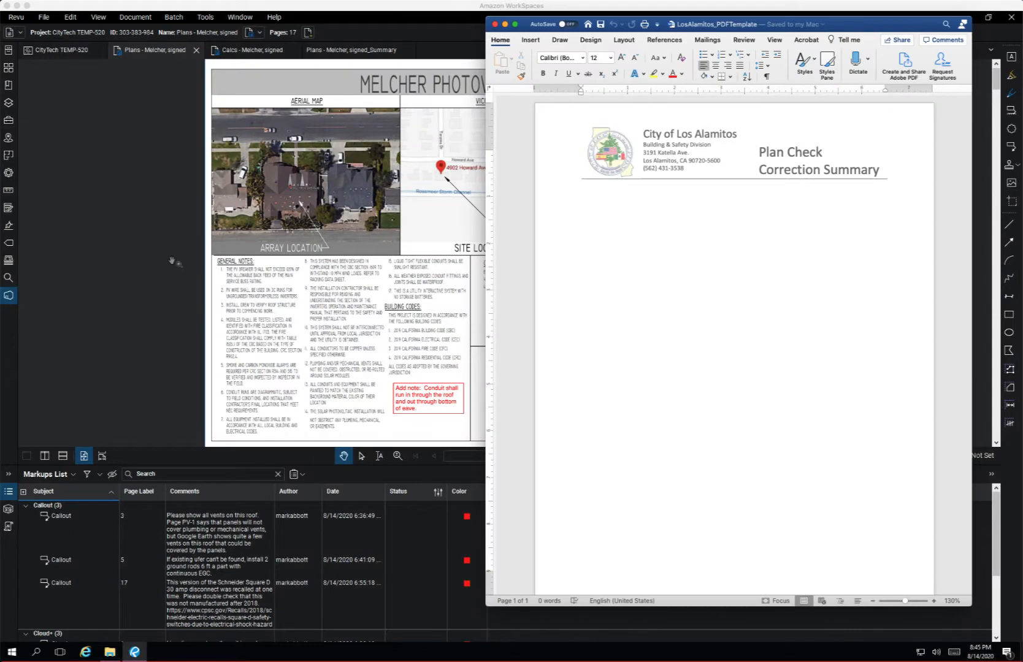
{"action": "left_click", "coordinate": [174, 262]}
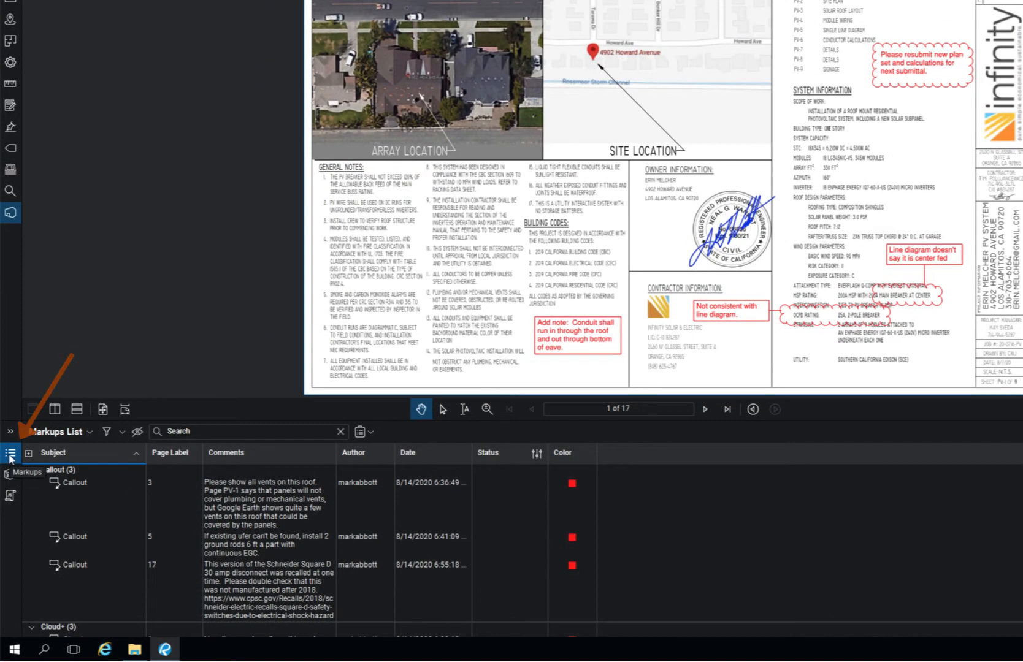
{"action": "left_click", "coordinate": [10, 459]}
{"action": "left_click", "coordinate": [12, 626]}
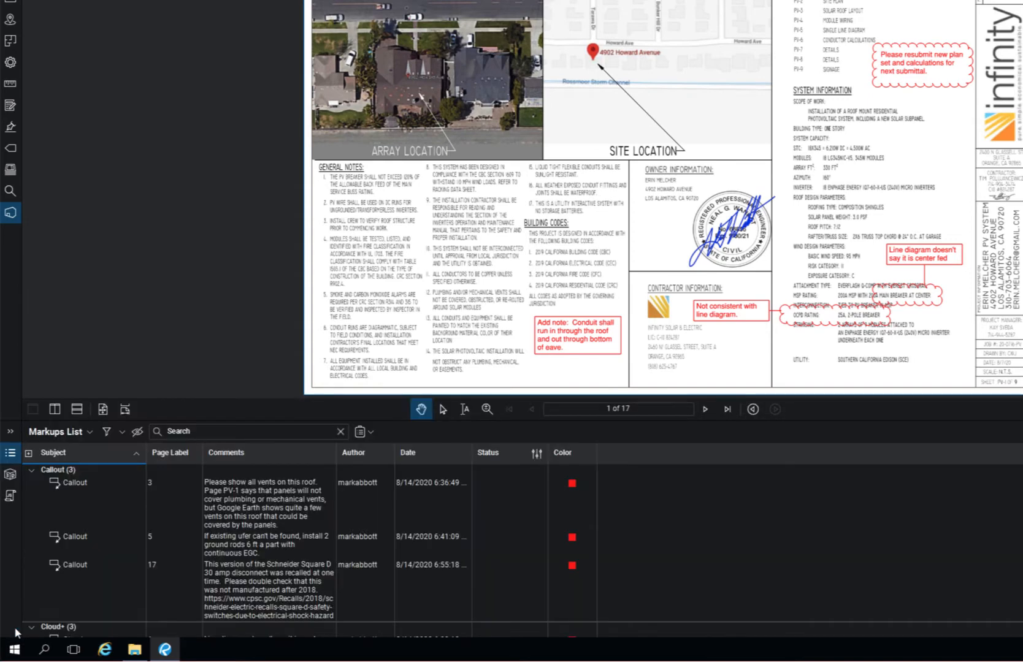
Start a PDF markup summary and import LosAlamitos_PDFTemplate from Downloads as its template.
{"action": "left_click", "coordinate": [362, 433]}
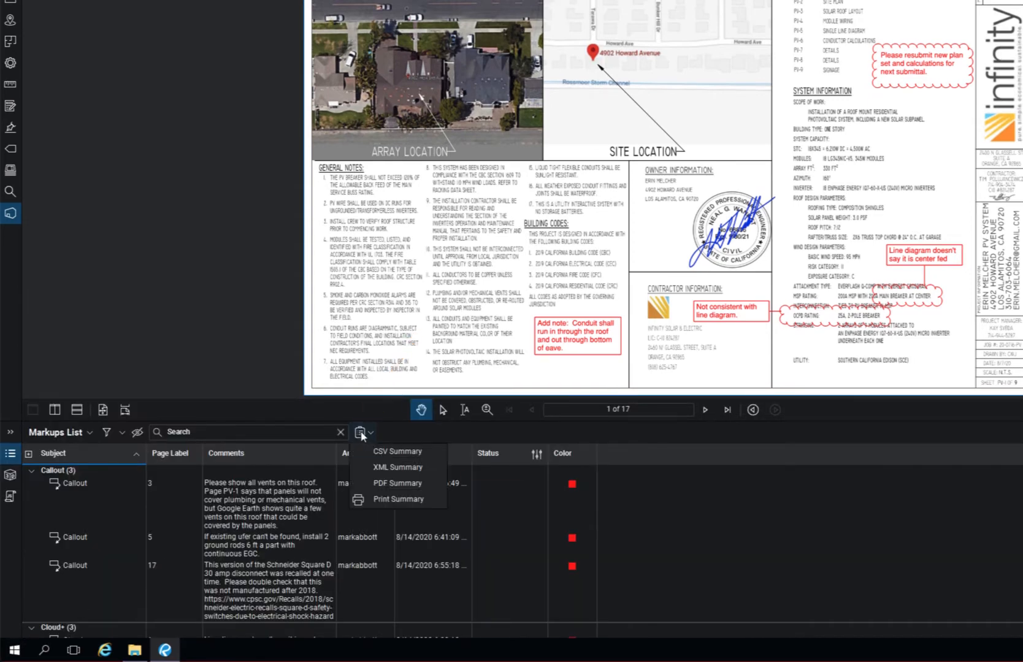
{"action": "left_click", "coordinate": [416, 485]}
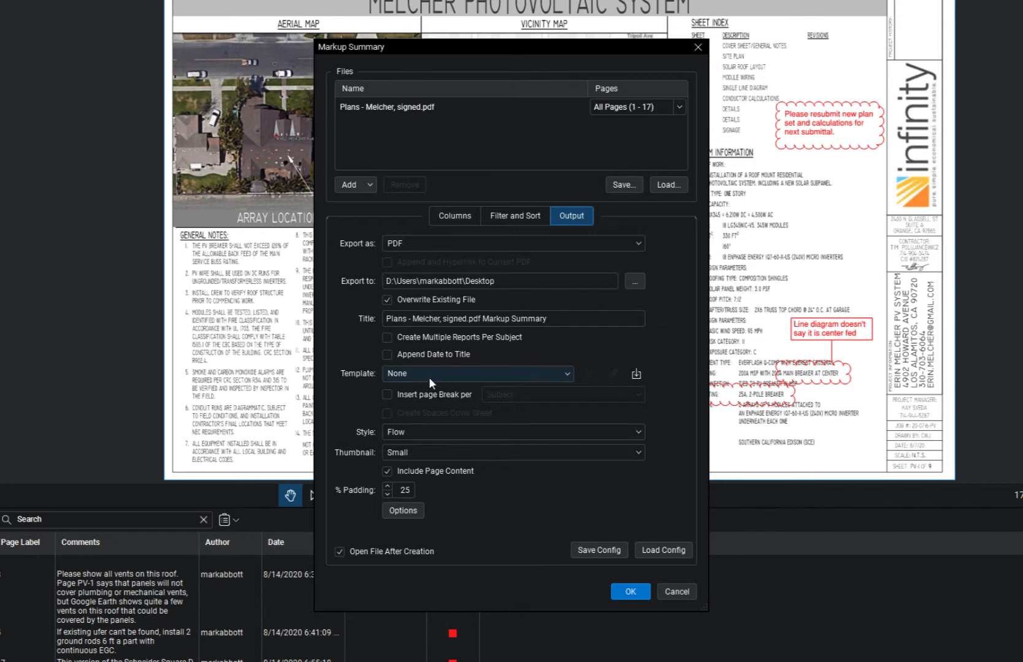
{"action": "left_click", "coordinate": [636, 375]}
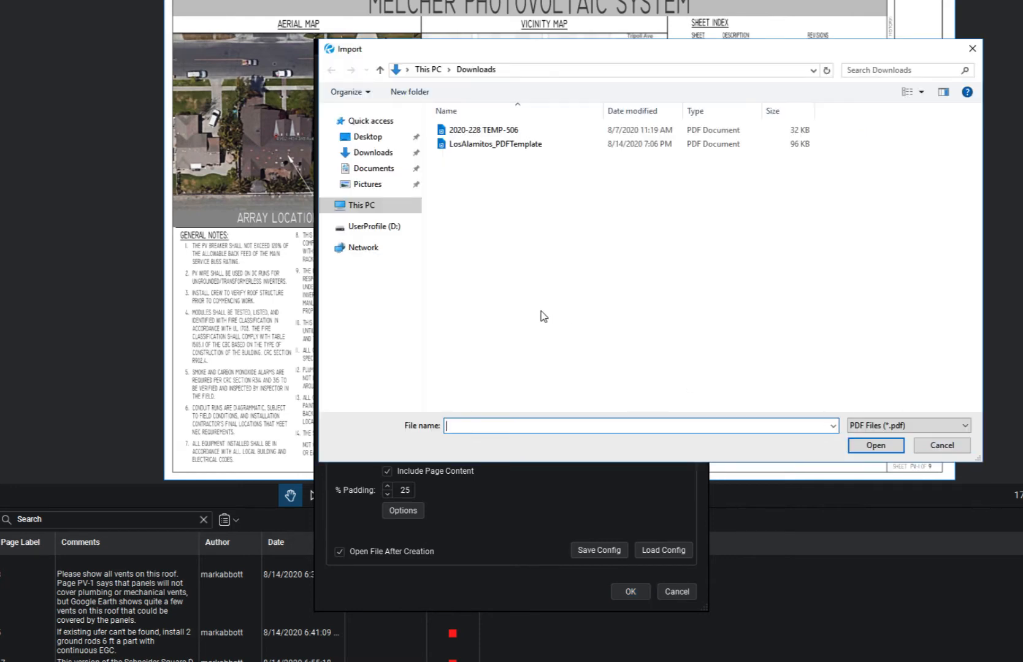
{"action": "double_click", "coordinate": [510, 145]}
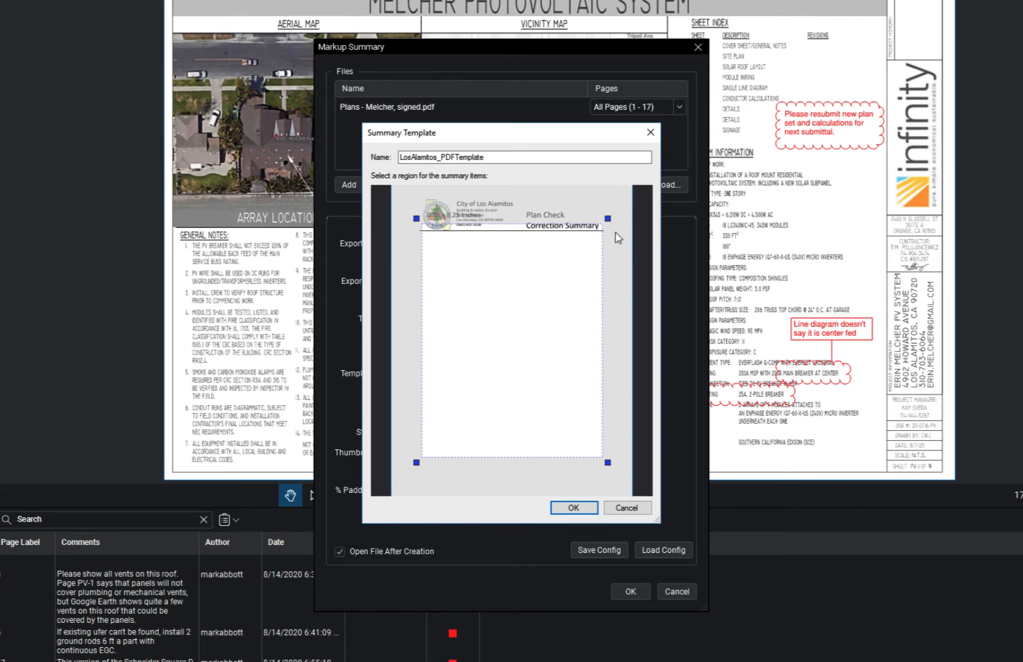
Fit the summary-items region just below the Los Alamitos letterhead and confirm the template.
{"action": "left_click_drag", "start_coordinate": [609, 219], "coordinate": [606, 229]}
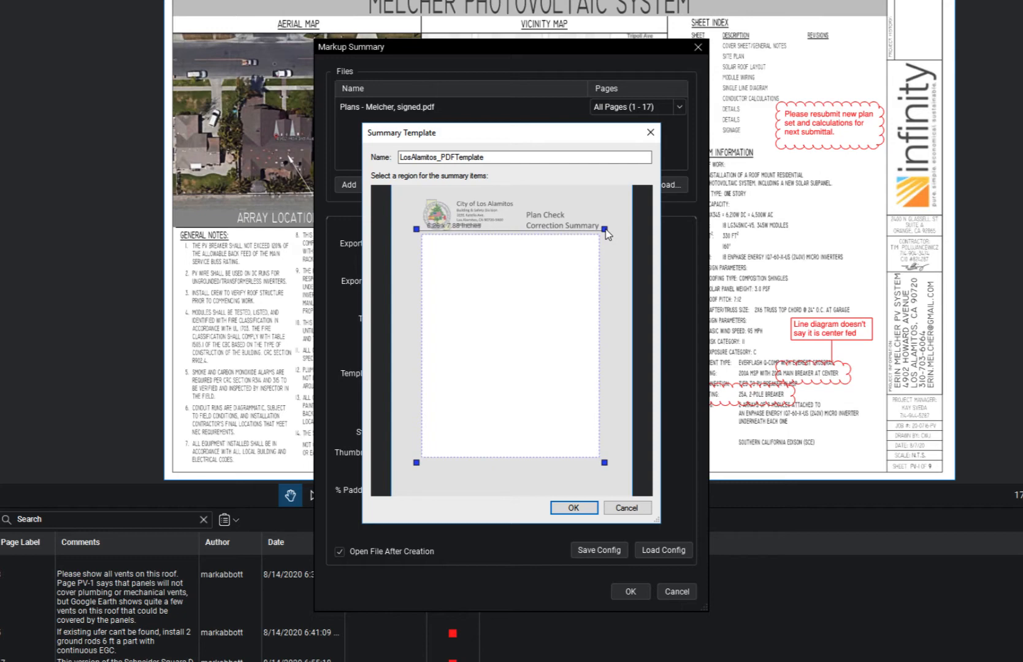
{"action": "left_click_drag", "start_coordinate": [605, 229], "coordinate": [606, 231]}
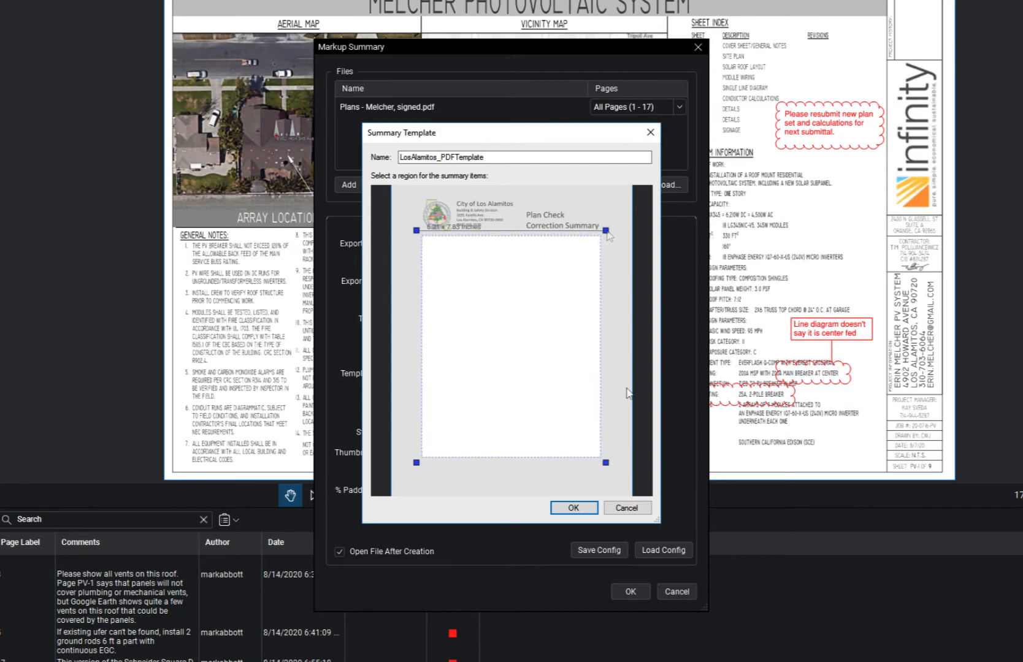
{"action": "left_click", "coordinate": [574, 508]}
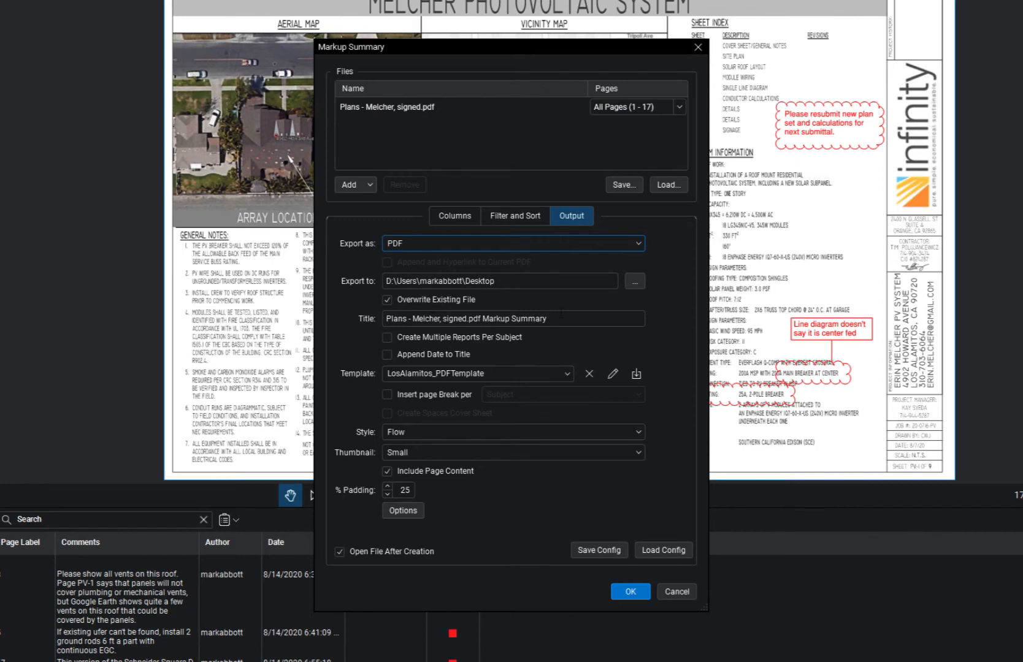
{"action": "left_click_drag", "start_coordinate": [561, 315], "coordinate": [340, 305]}
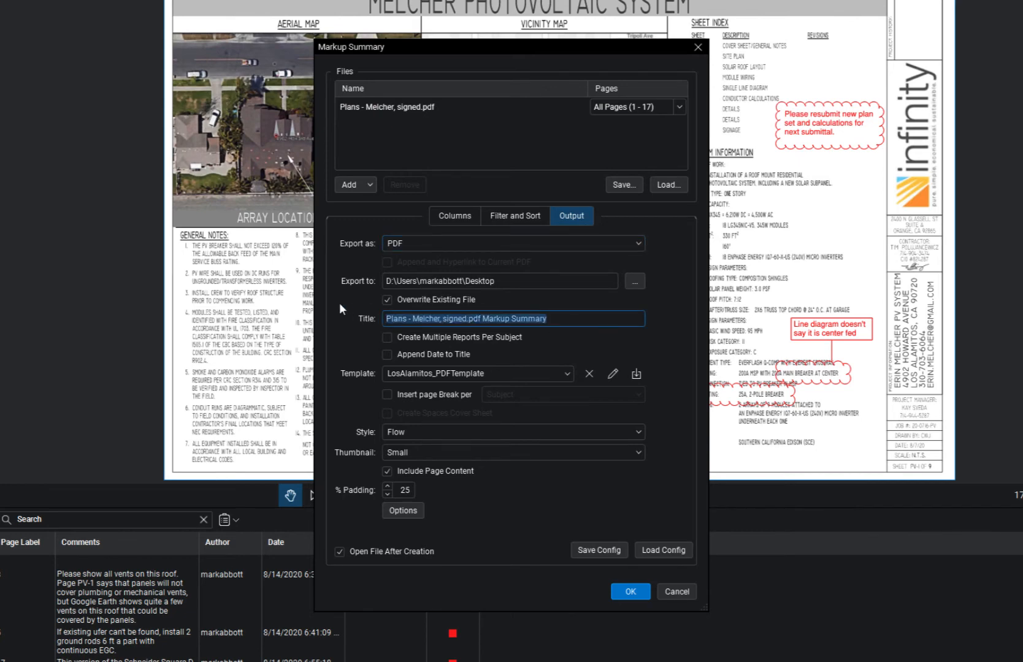
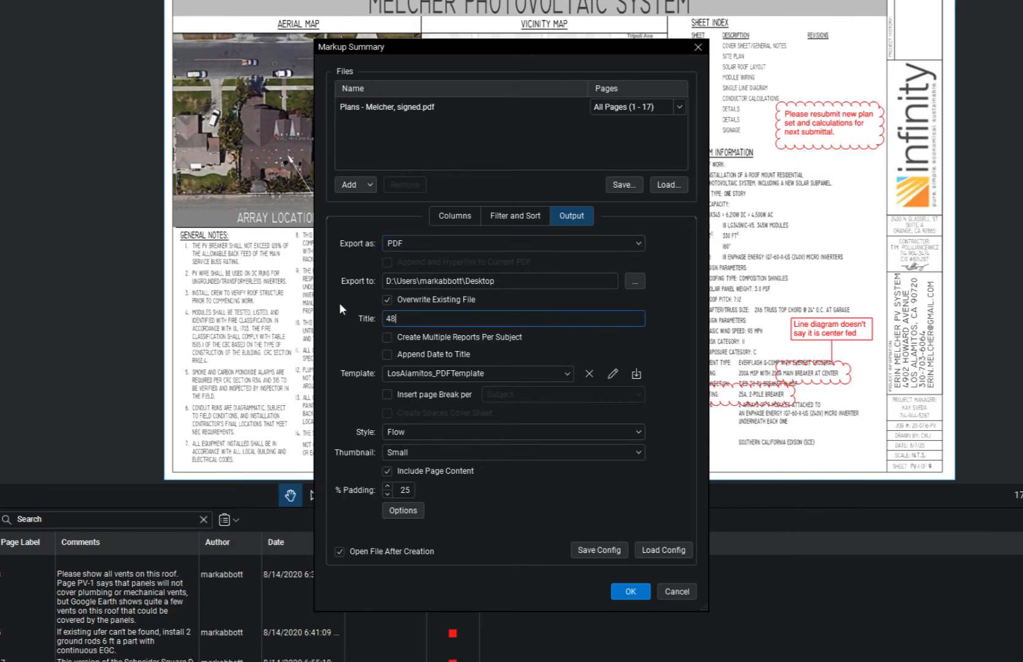
{"action": "key", "text": "Tab"}
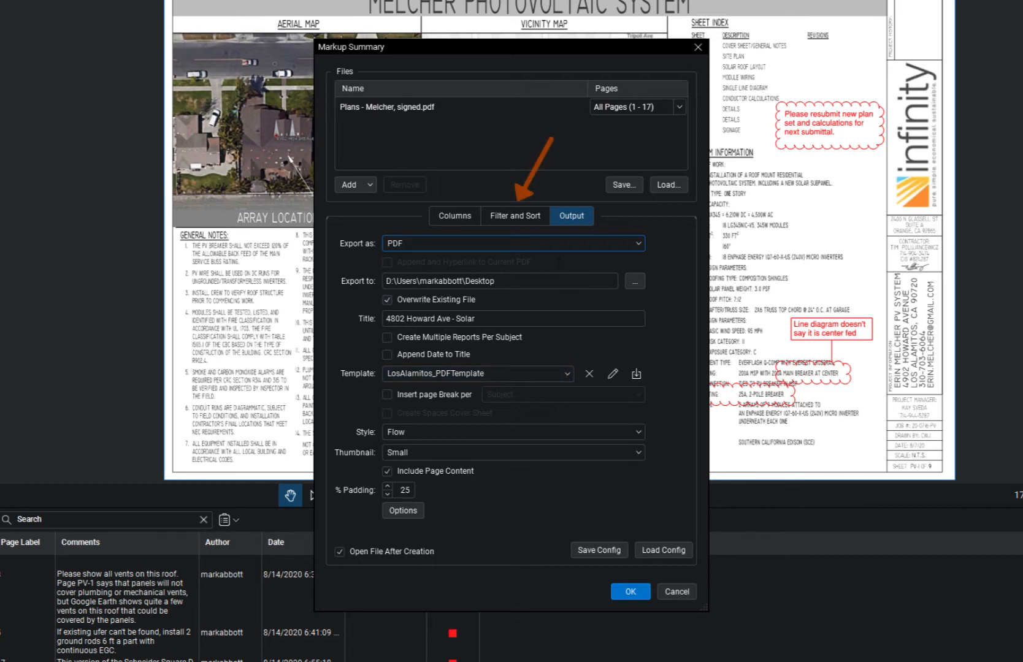
Check the Author filter, leaving all authors included, then view the summary's Columns list.
{"action": "left_click", "coordinate": [515, 222]}
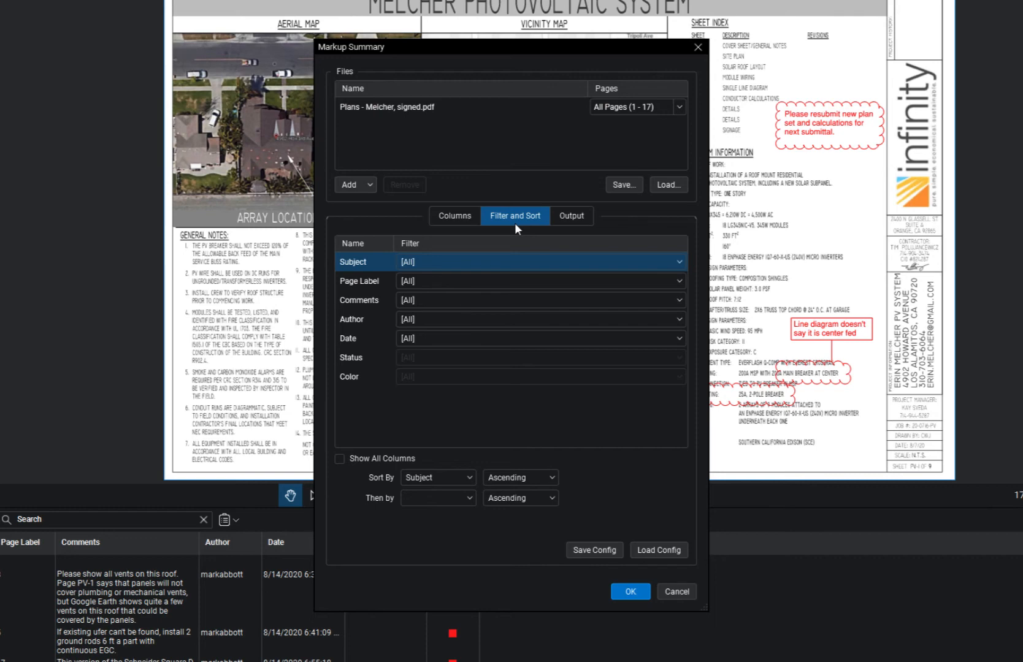
{"action": "left_click", "coordinate": [479, 320]}
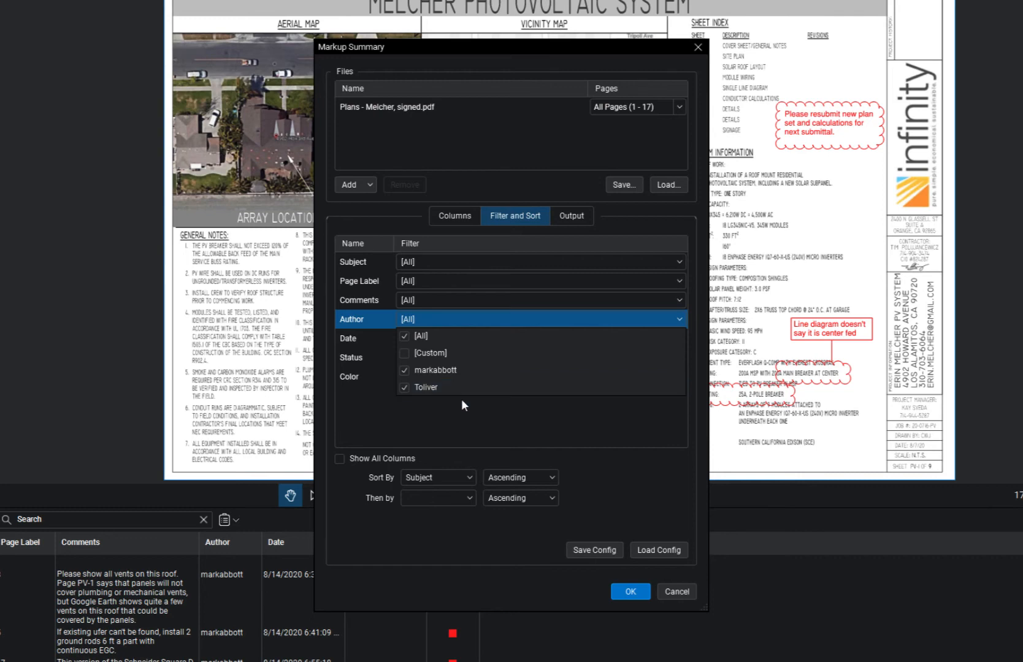
{"action": "left_click", "coordinate": [468, 402]}
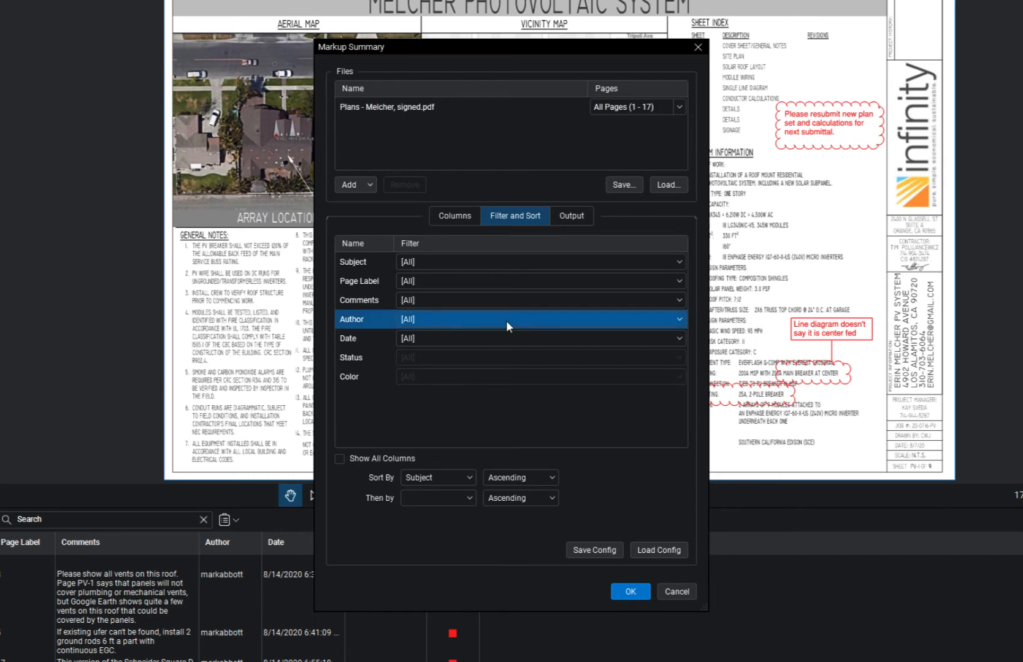
{"action": "left_click", "coordinate": [462, 220]}
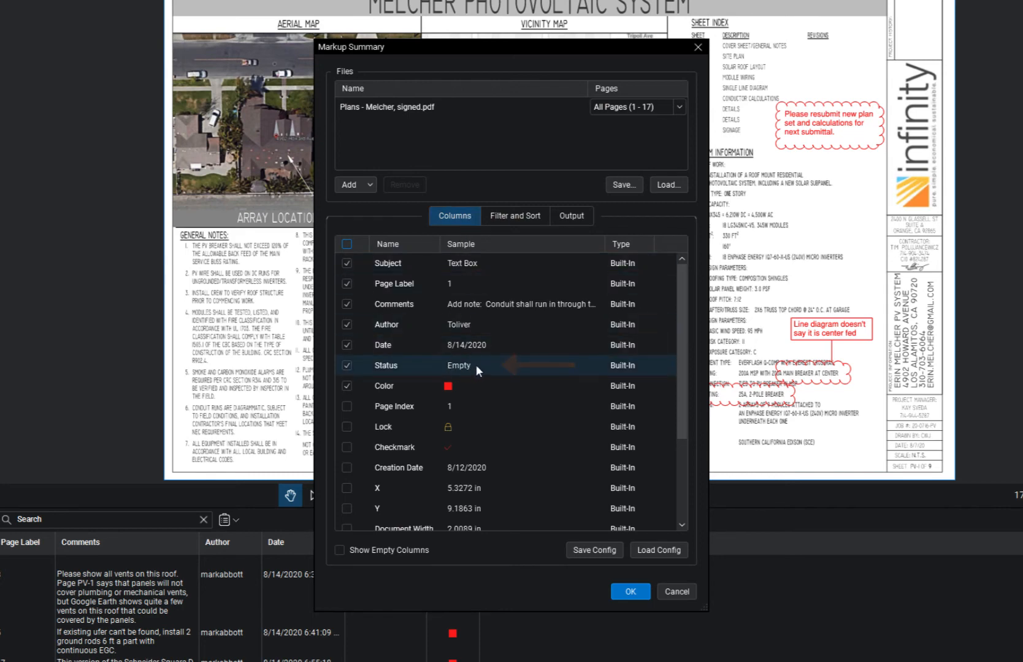
Uncheck the Status column and return to the summary's Output settings.
{"action": "left_click", "coordinate": [346, 365]}
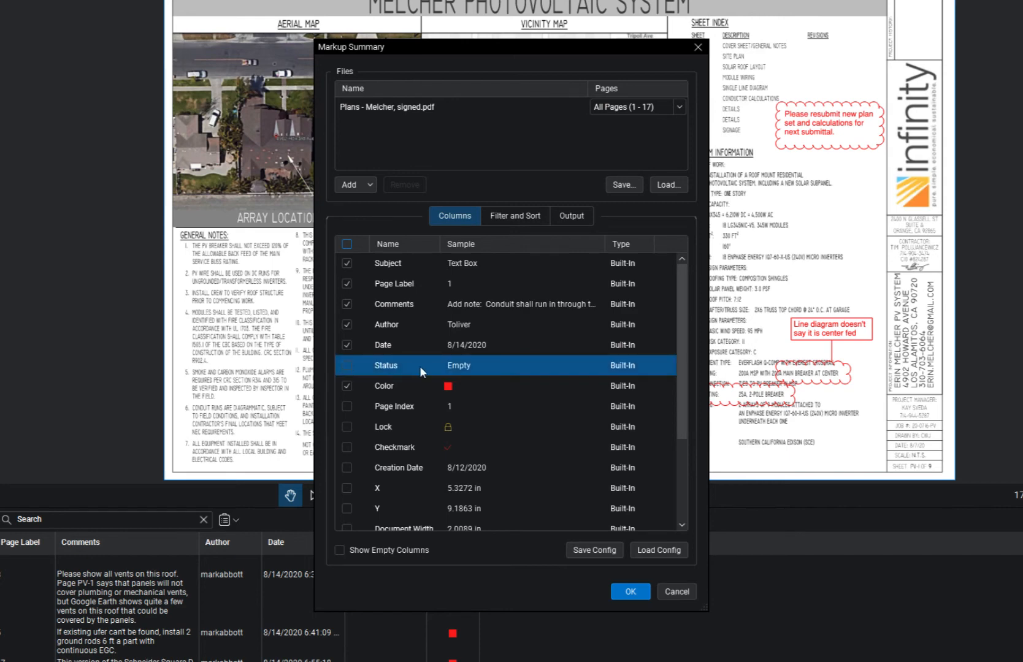
{"action": "left_click", "coordinate": [509, 220]}
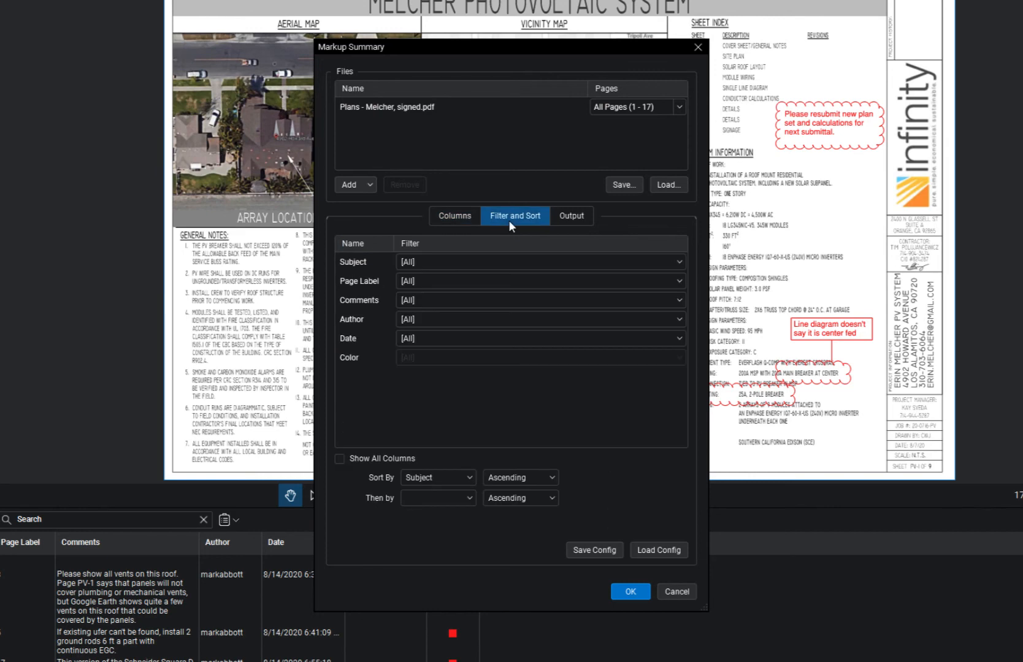
{"action": "left_click", "coordinate": [567, 219]}
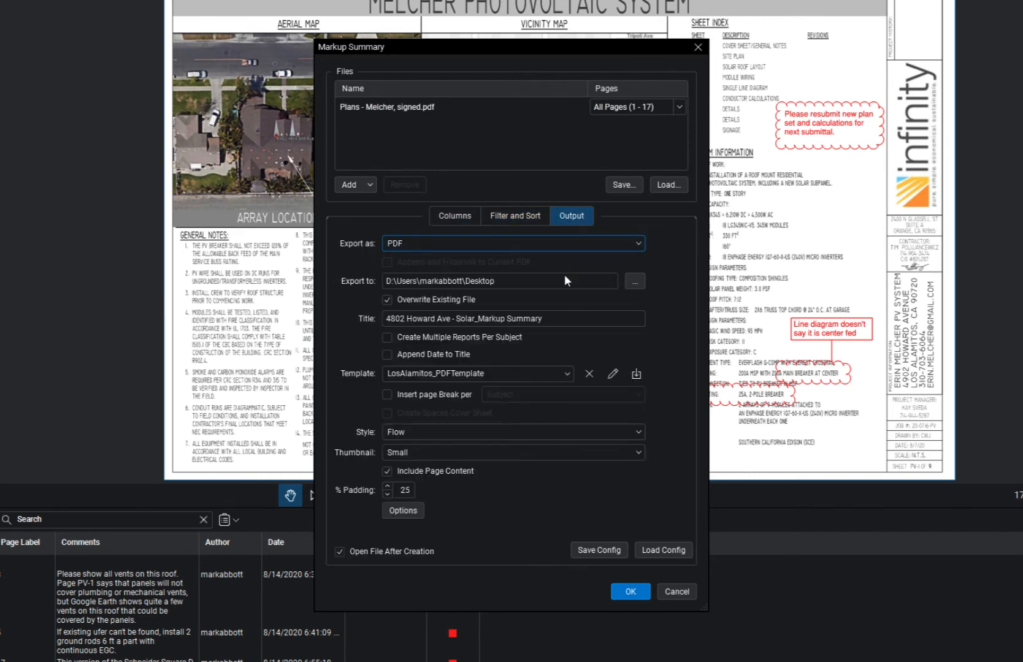
Delete the trailing 'Markup Summary' from the title and generate the PDF summary.
{"action": "left_click_drag", "start_coordinate": [551, 321], "coordinate": [479, 319]}
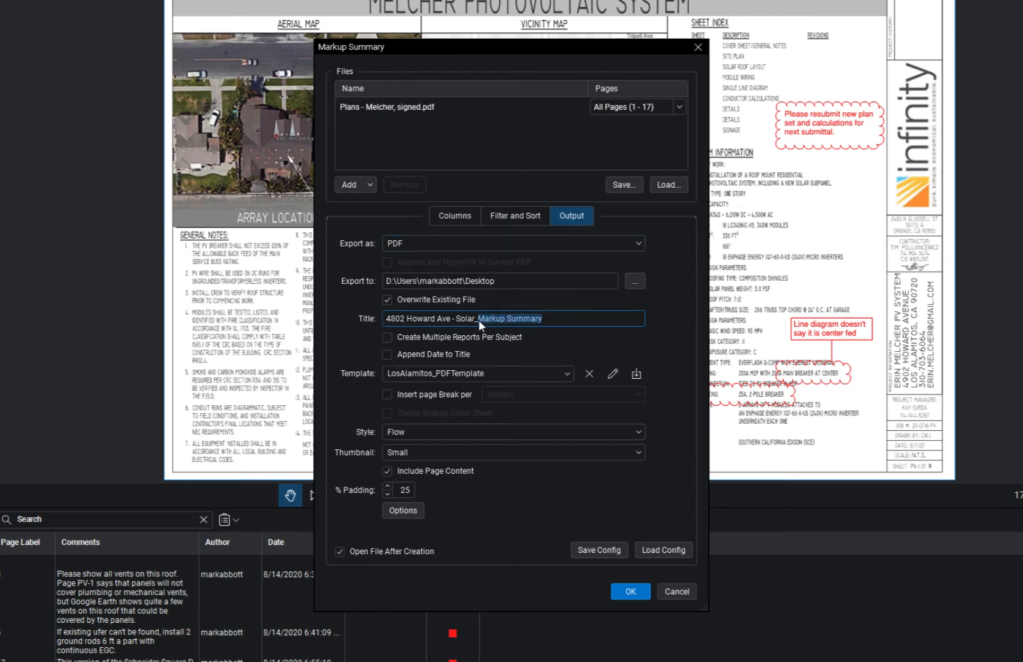
{"action": "key", "text": "BackSpace"}
{"action": "left_click", "coordinate": [631, 591]}
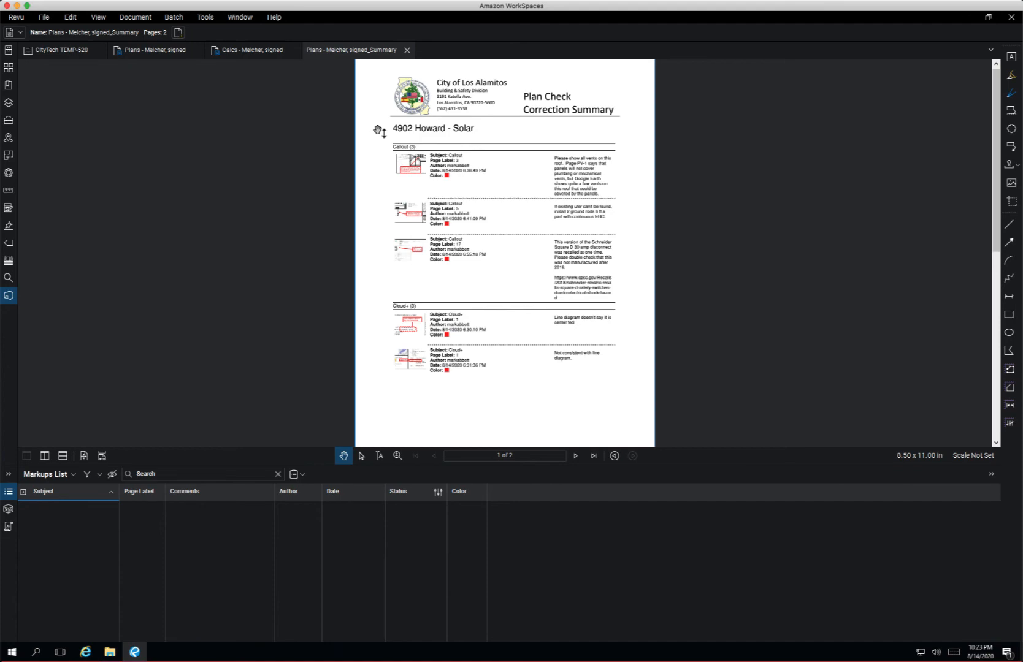
Close the generated summary tab and open the Markups List options on the plans.
{"action": "scroll", "coordinate": [142, 343], "scroll_direction": "up", "scroll_amount": 1}
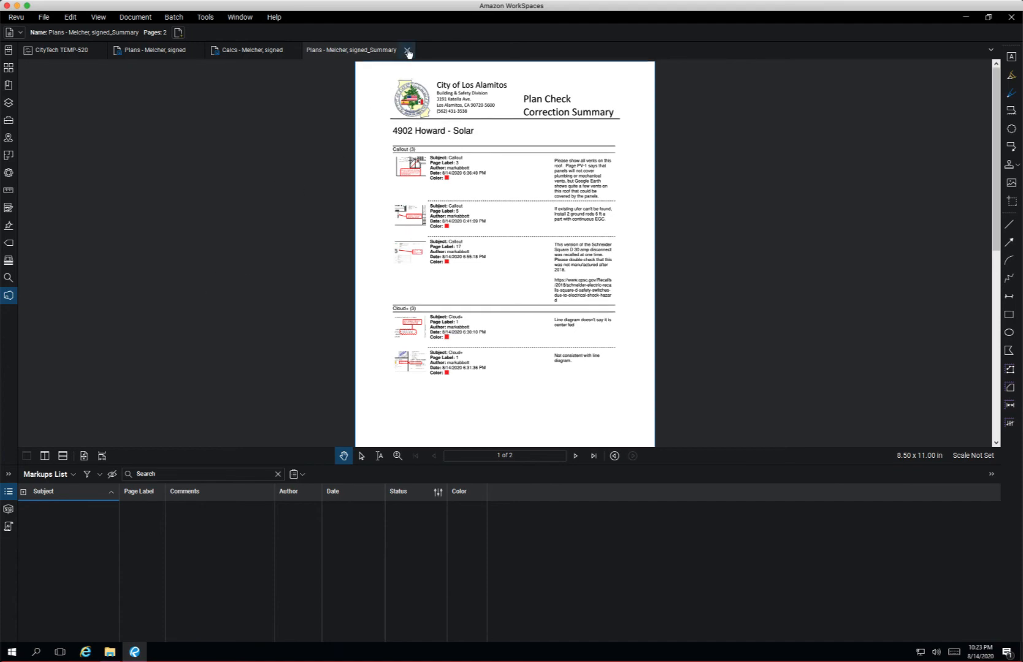
{"action": "left_click", "coordinate": [408, 51]}
{"action": "left_click", "coordinate": [57, 475]}
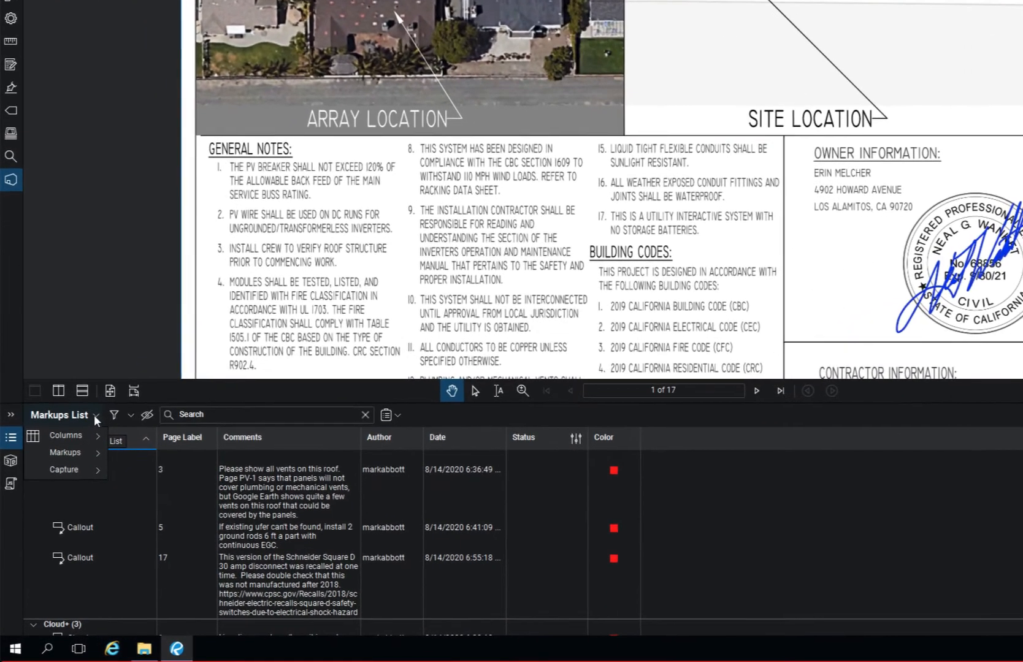
Hide the Status column in the markups list.
{"action": "mouse_move", "coordinate": [83, 434]}
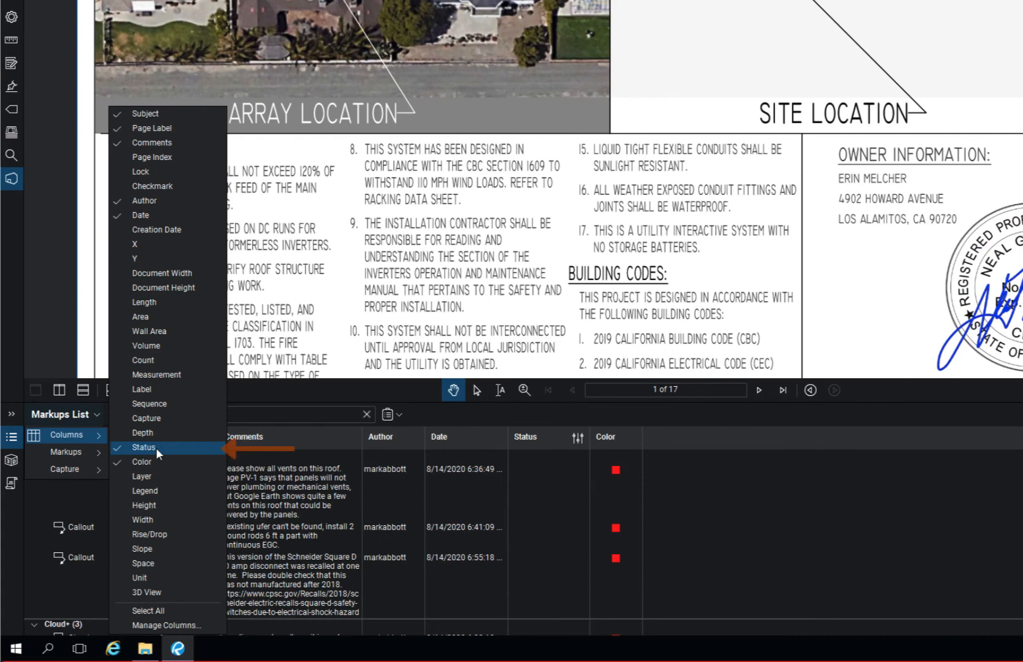
{"action": "left_click", "coordinate": [156, 448]}
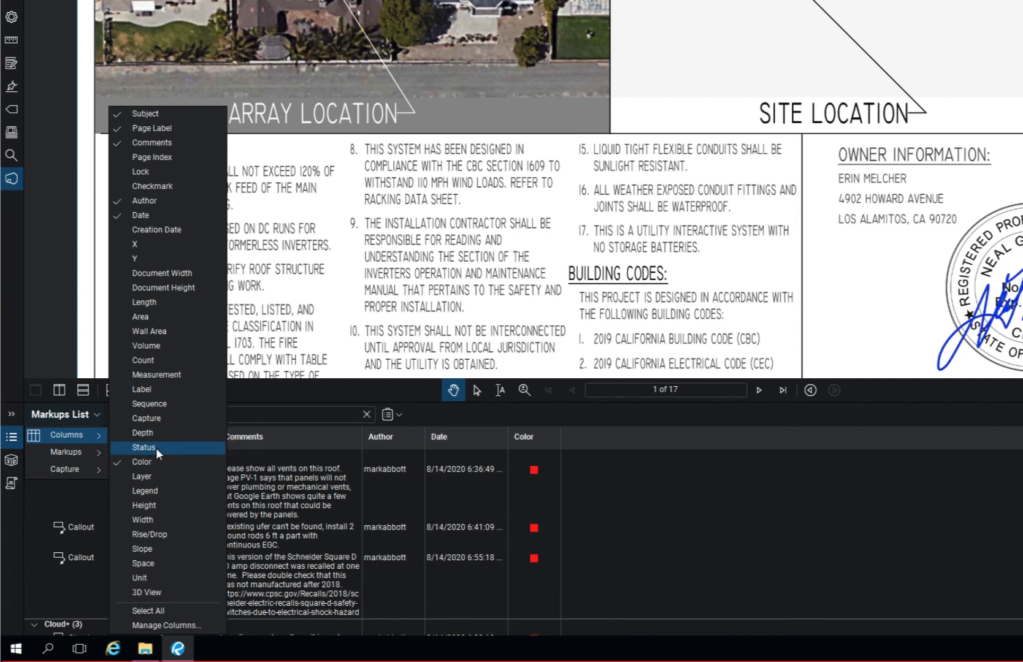
{"action": "left_click", "coordinate": [399, 416]}
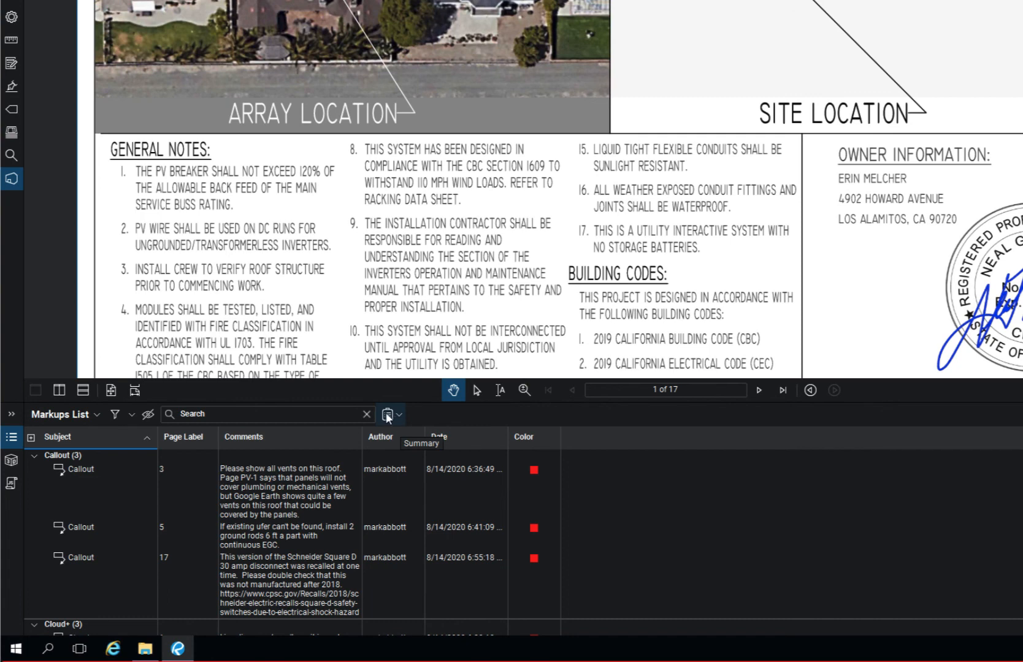
Reopen the PDF Summary settings at the Columns tab.
{"action": "left_click", "coordinate": [388, 416]}
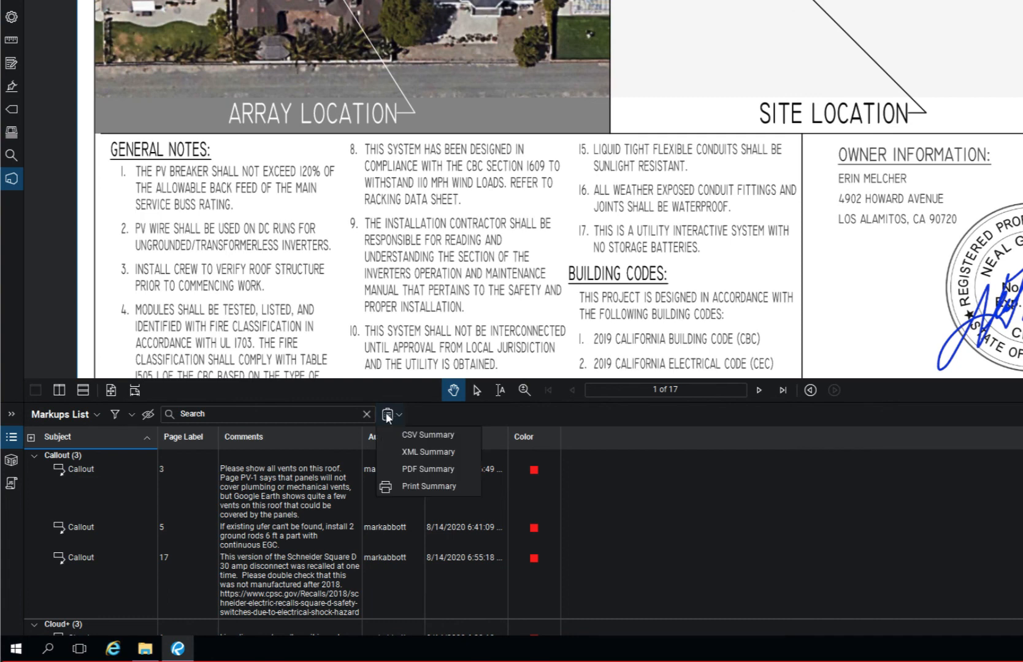
{"action": "left_click", "coordinate": [404, 464]}
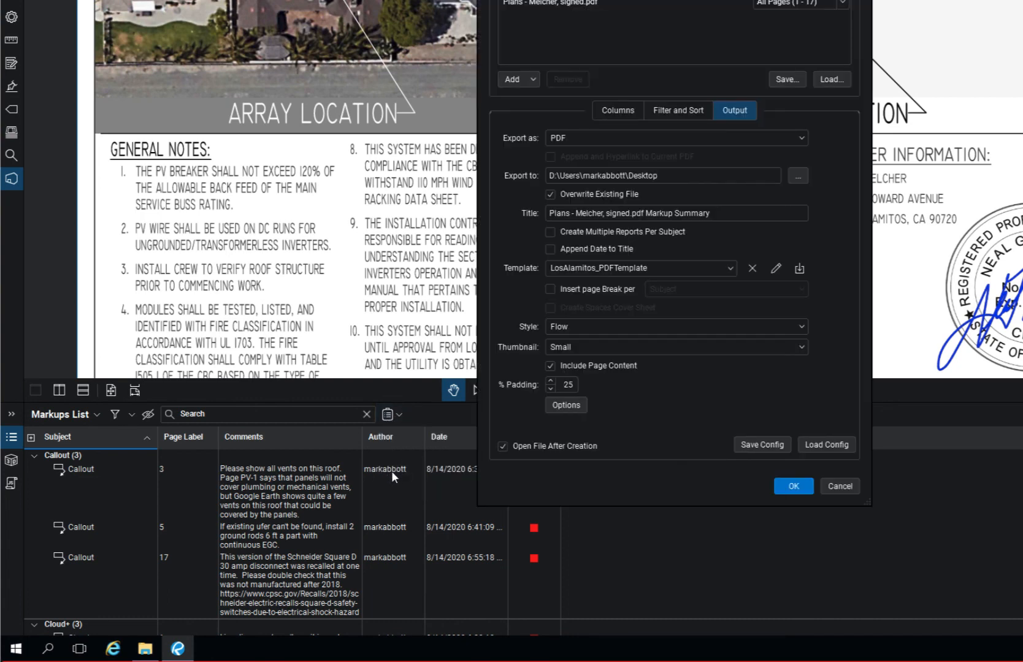
{"action": "left_click", "coordinate": [621, 108]}
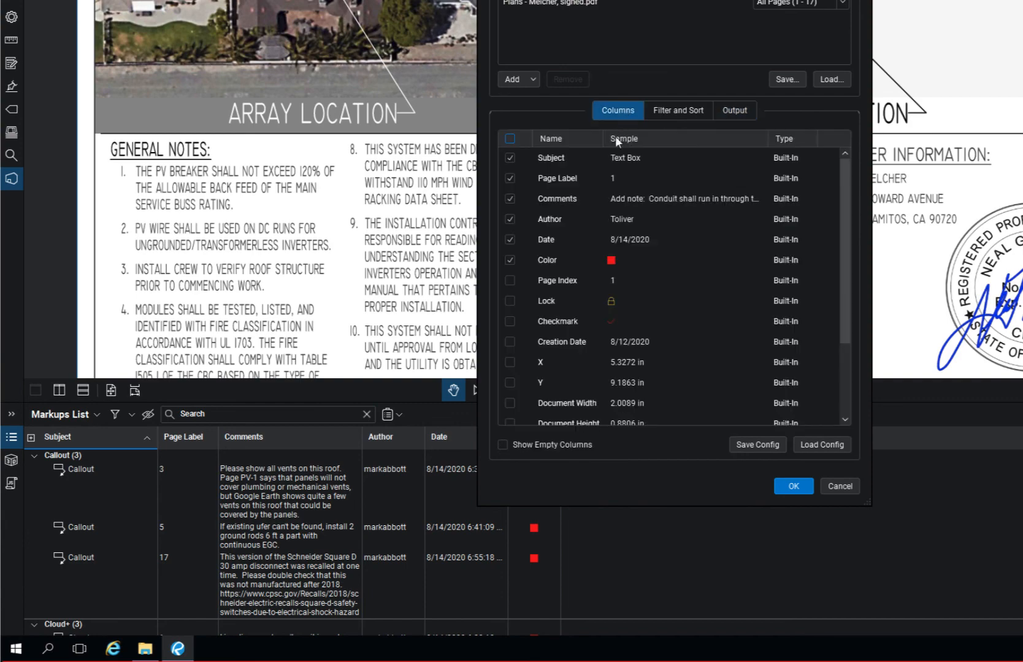